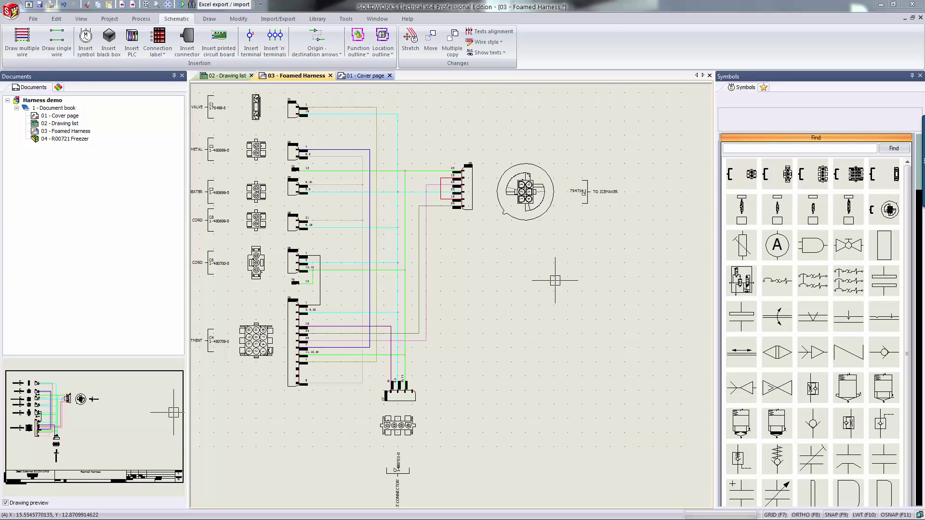
Insert the 'Connector - 6 pin' symbol, found by filtering 'connector - 6', onto the Foamed Harness drawing
click(86, 39)
click(148, 276)
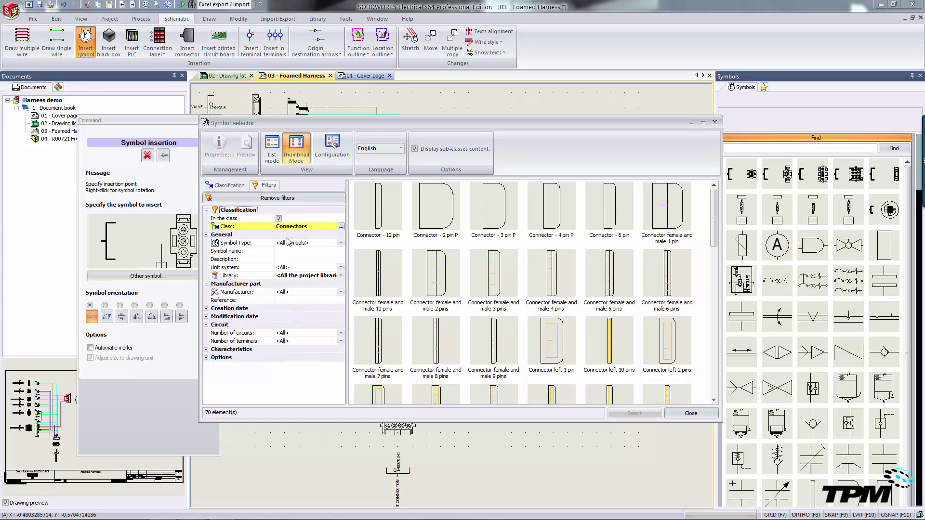
click(288, 259)
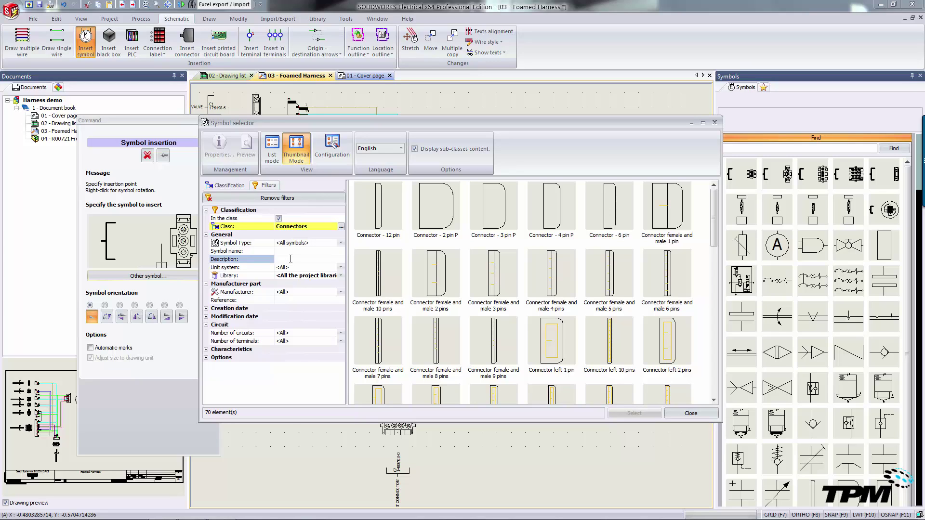
text(connector)
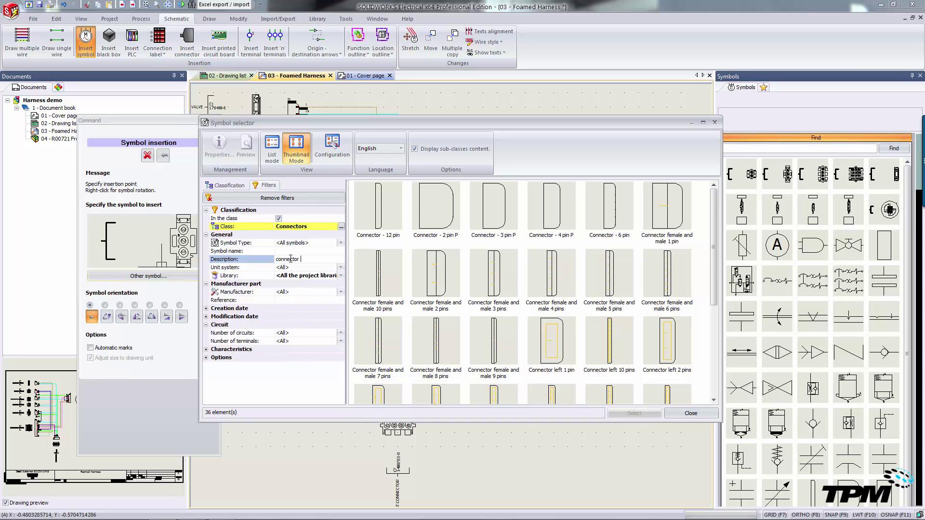
text( - 6)
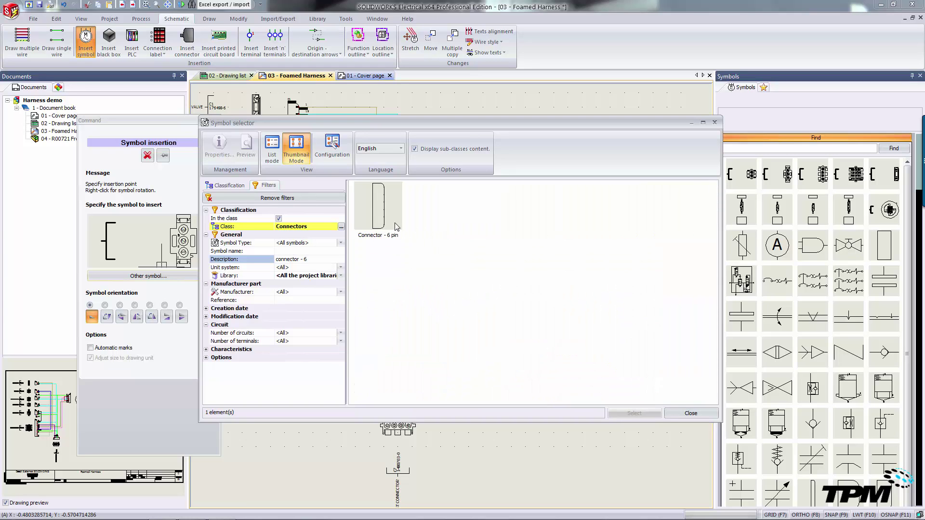
click(378, 217)
double_click(375, 220)
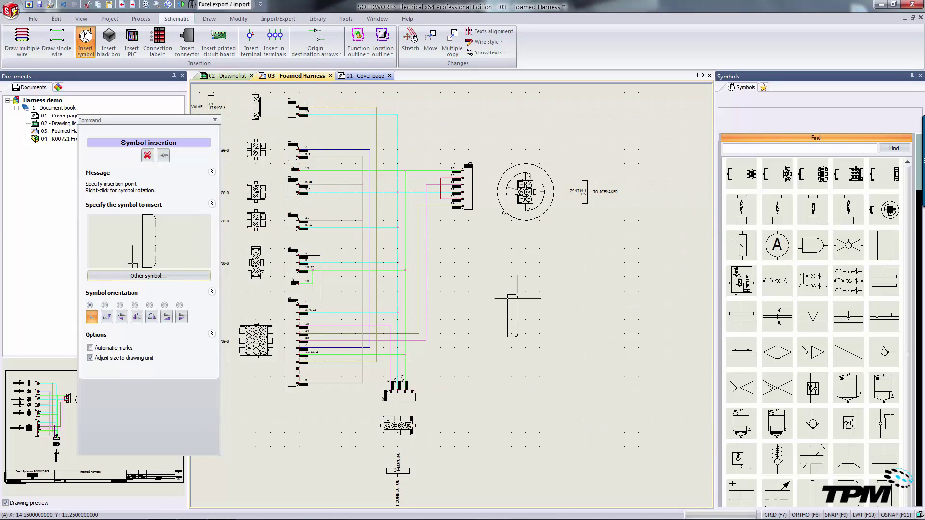
click(541, 347)
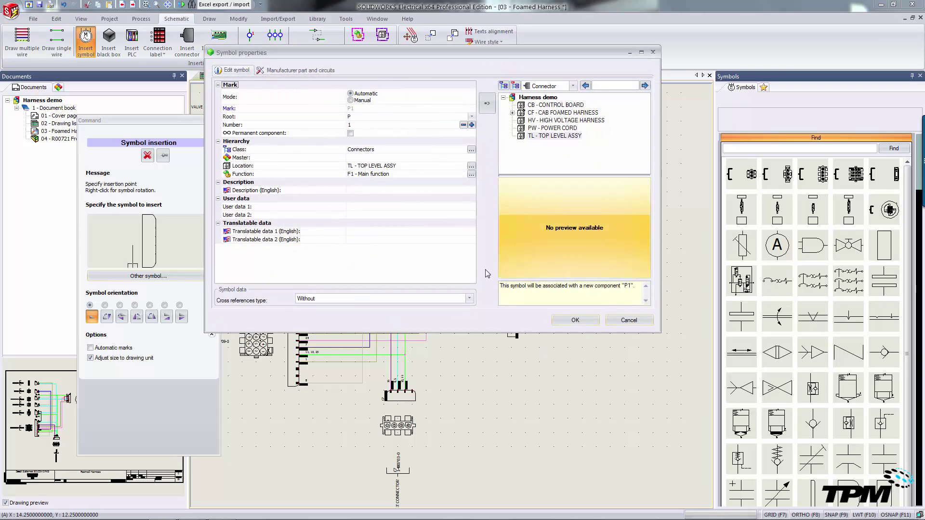
Search by reference and assign AMP part 794714-1 to connector P1's manufacturer parts
click(303, 71)
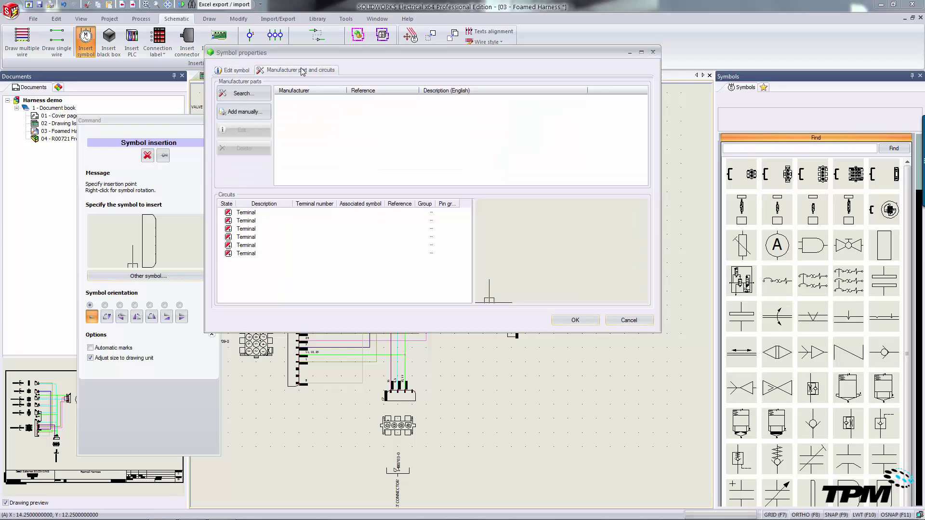
click(244, 93)
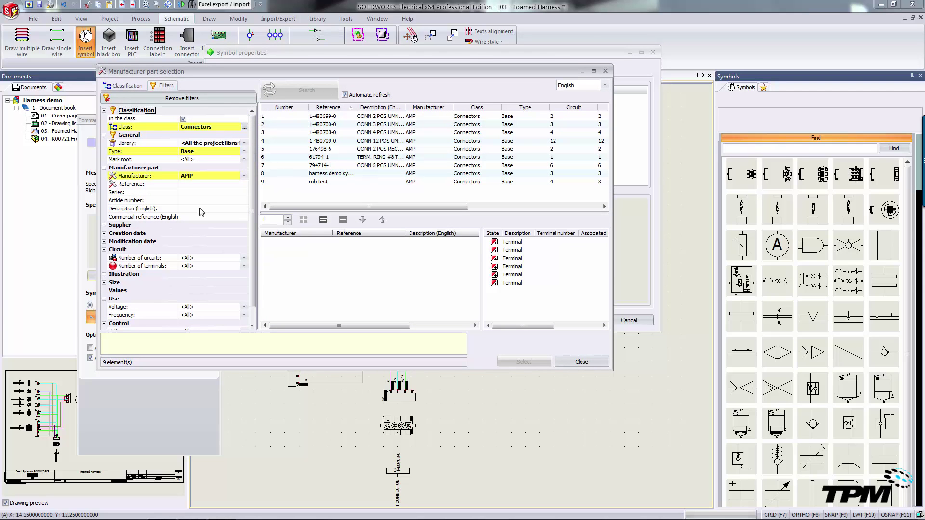
click(187, 183)
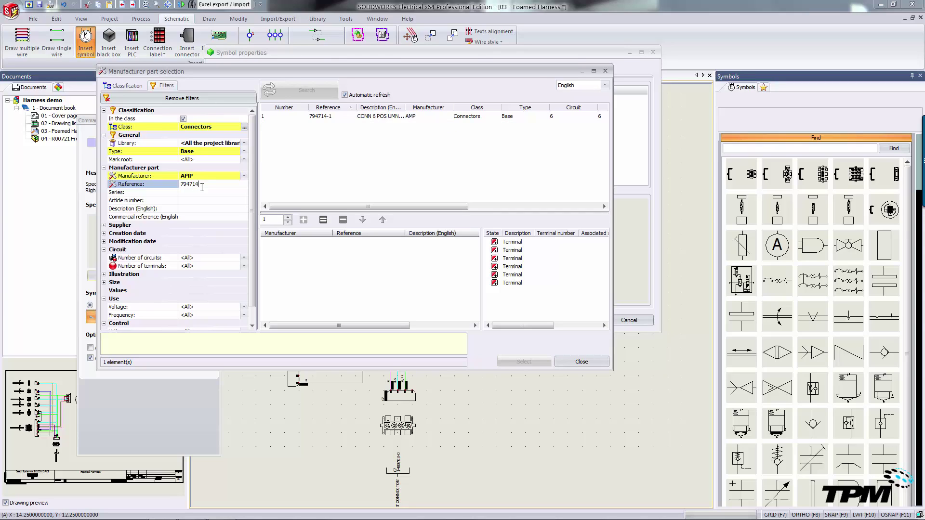
click(373, 117)
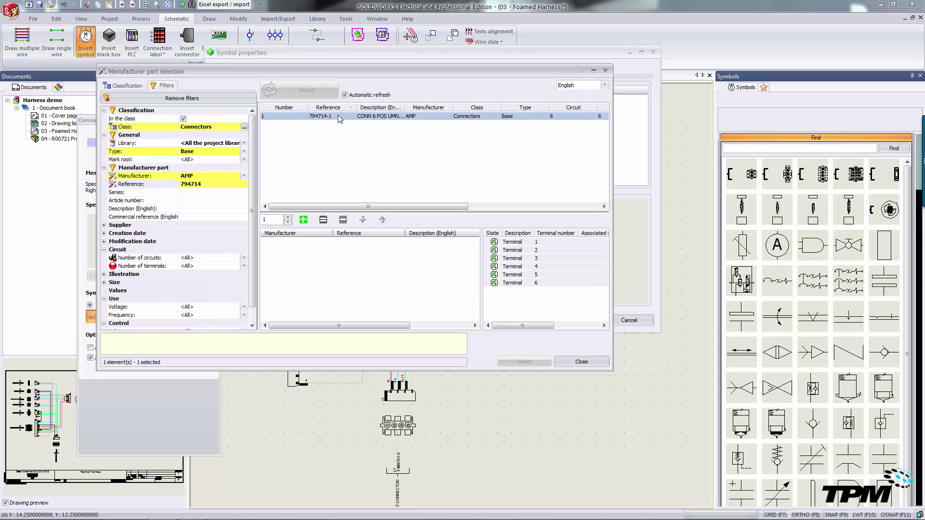
double_click(317, 118)
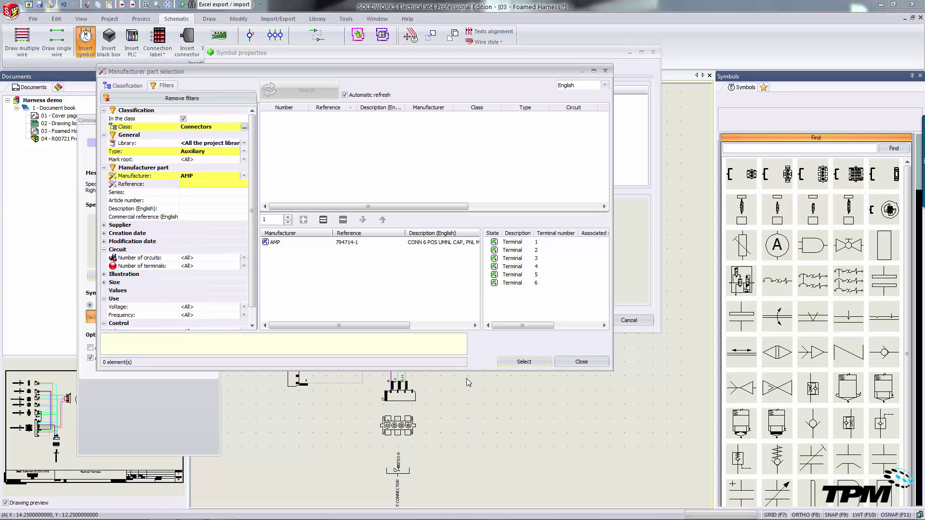
click(524, 362)
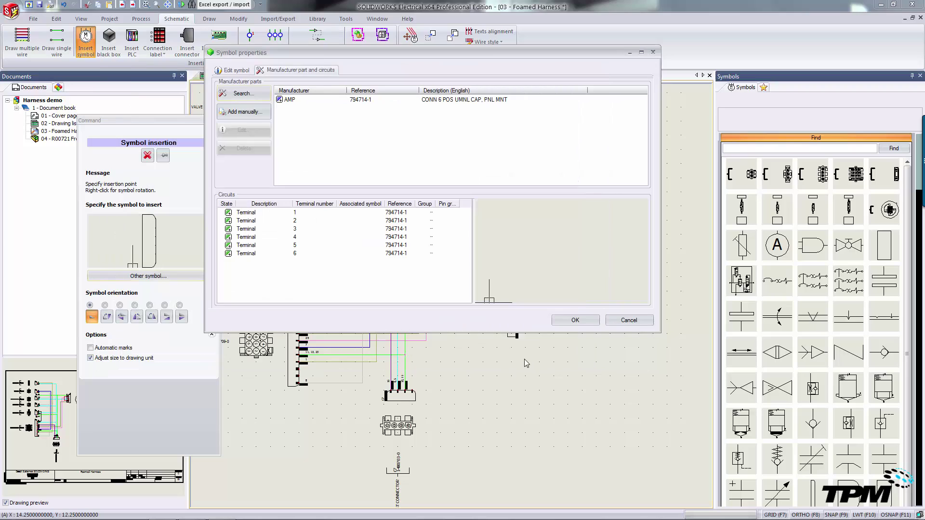
Filter parts by reference 350 and add six AMP 350536-1 socket terminals to connector P1
click(297, 101)
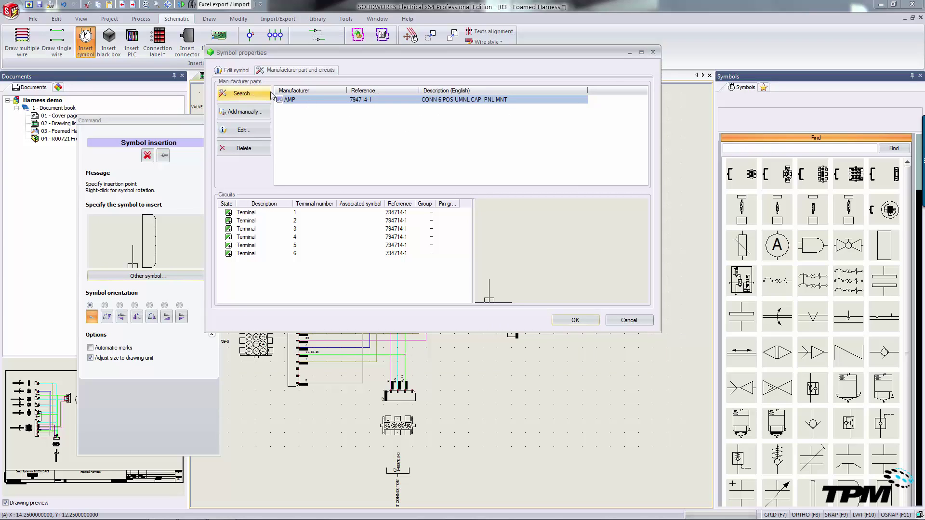
click(254, 96)
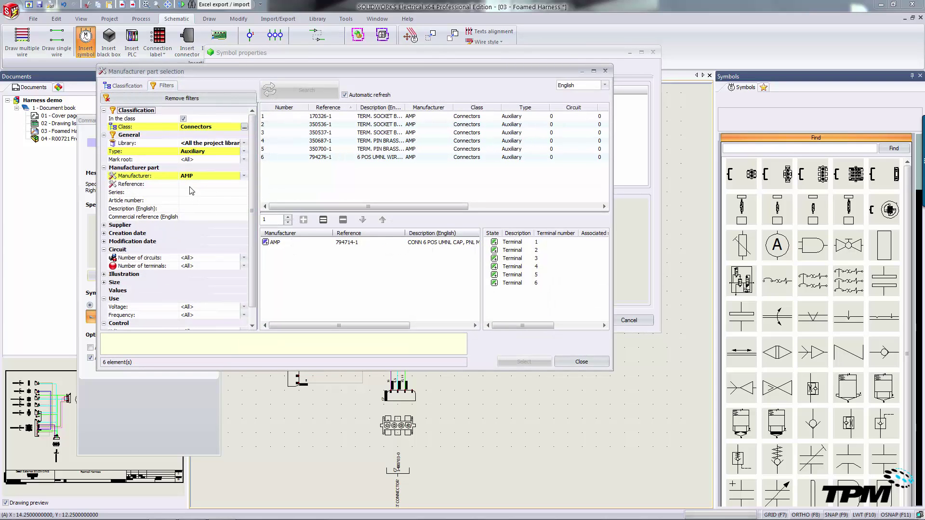
click(190, 185)
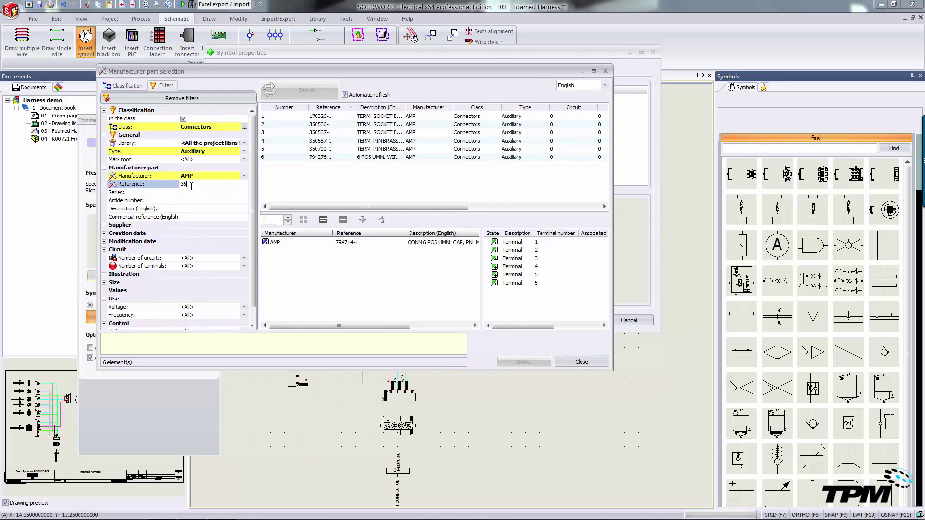
text(350536)
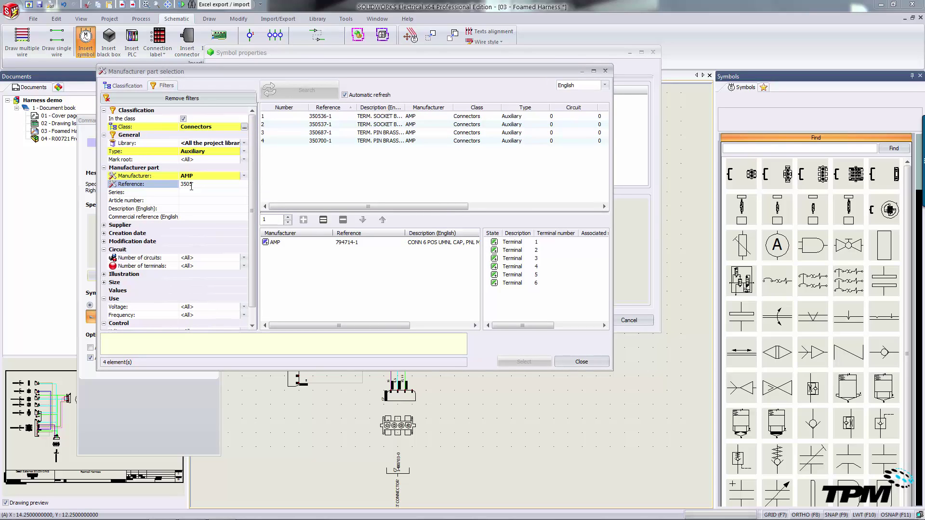
click(328, 117)
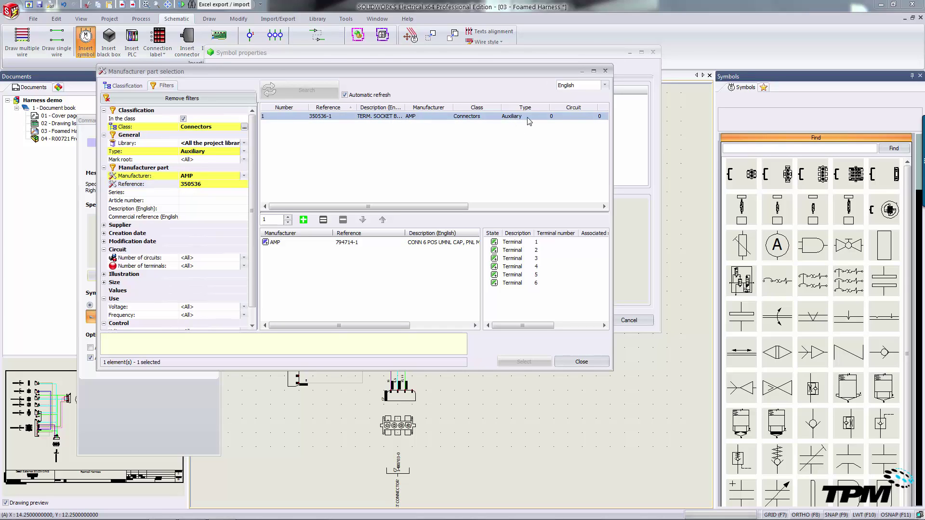
click(471, 118)
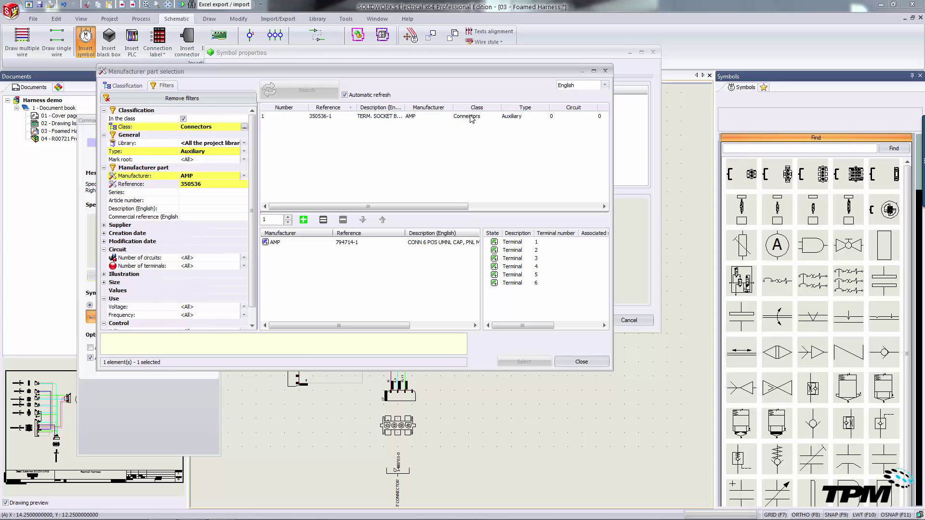
double_click(471, 118)
double_click(471, 118)
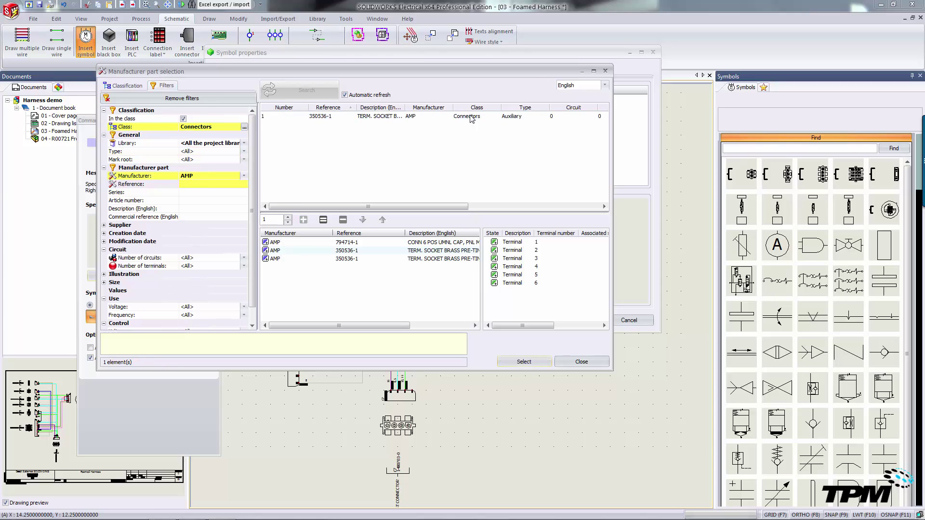
double_click(471, 118)
double_click(470, 118)
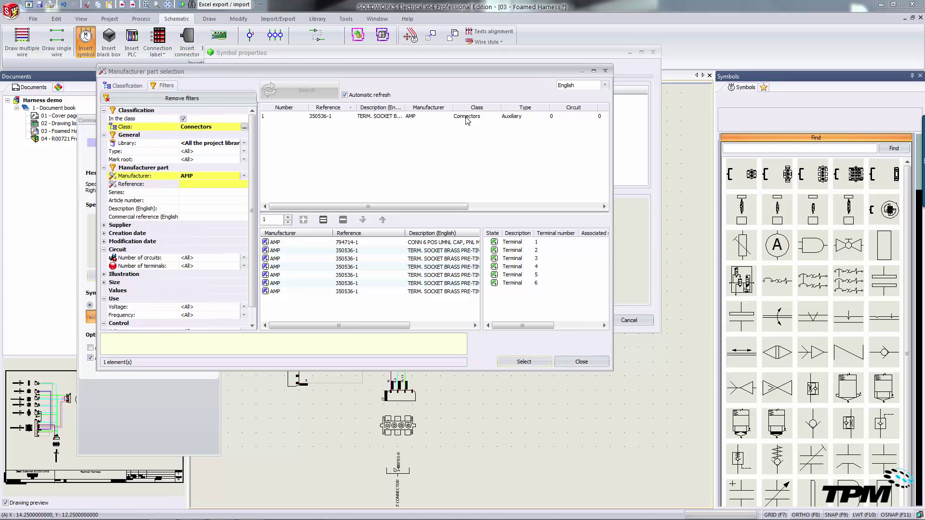
Add the AMP 794276-1 wire seal to the connector's manufacturer parts and confirm
click(198, 184)
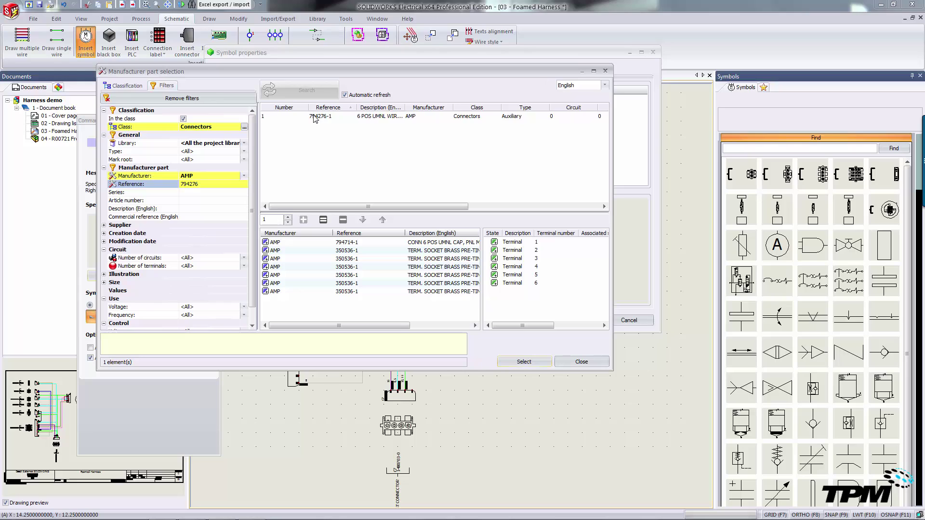
click(314, 117)
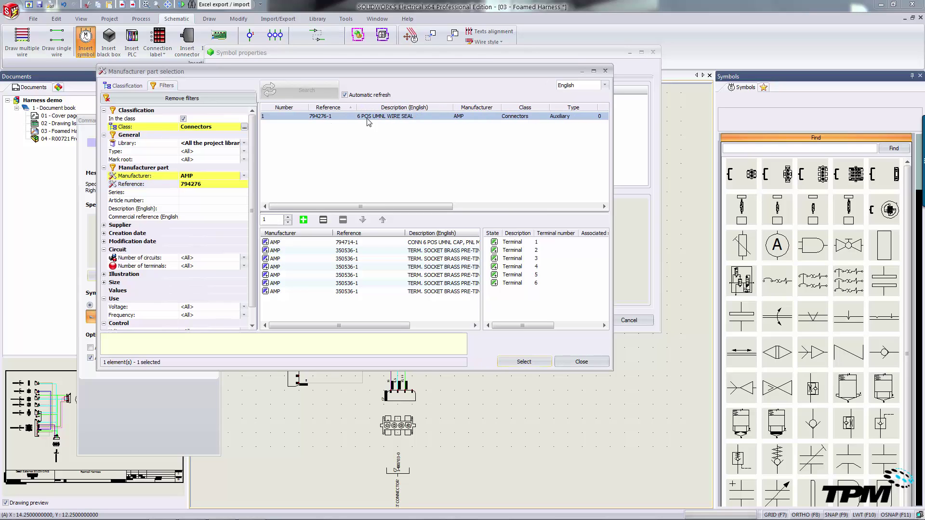
double_click(405, 117)
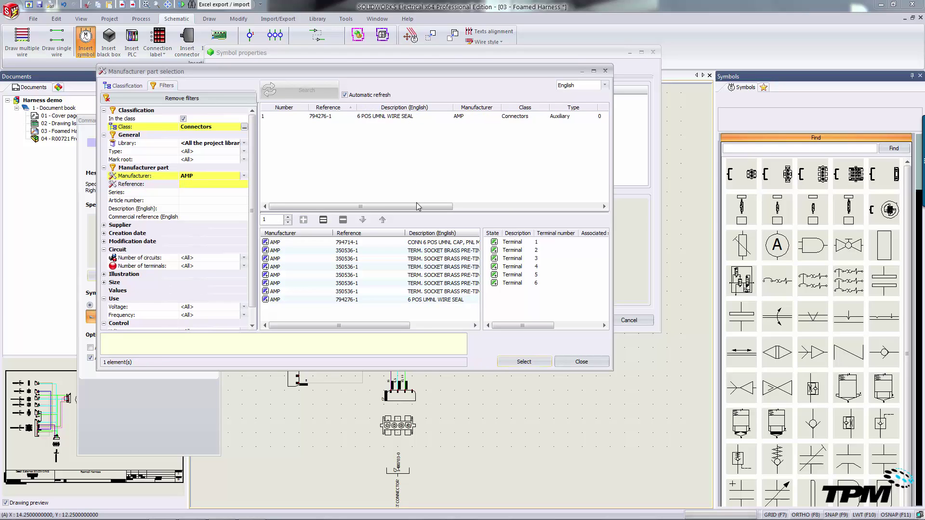
click(524, 362)
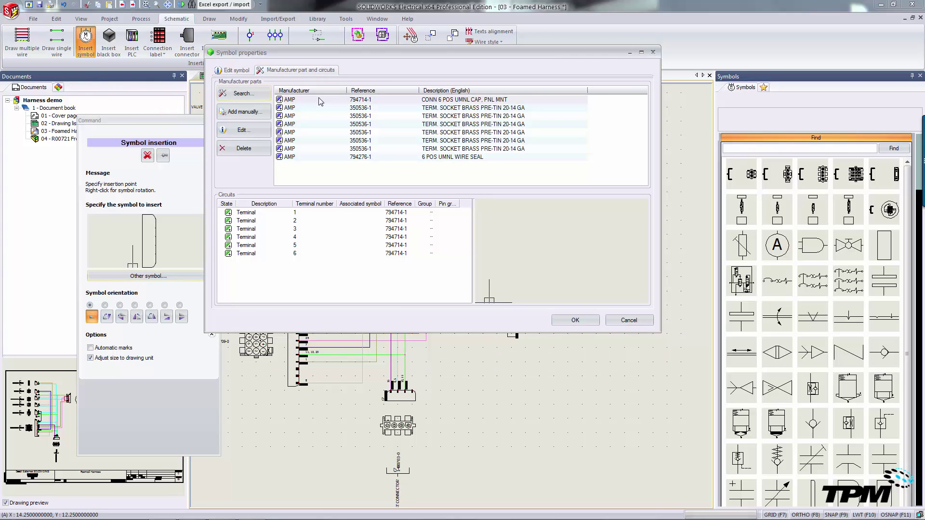
Confirm Symbol properties so connector P1 (794714-1) is placed on the drawing
click(574, 320)
scroll(514, 325, up, 5)
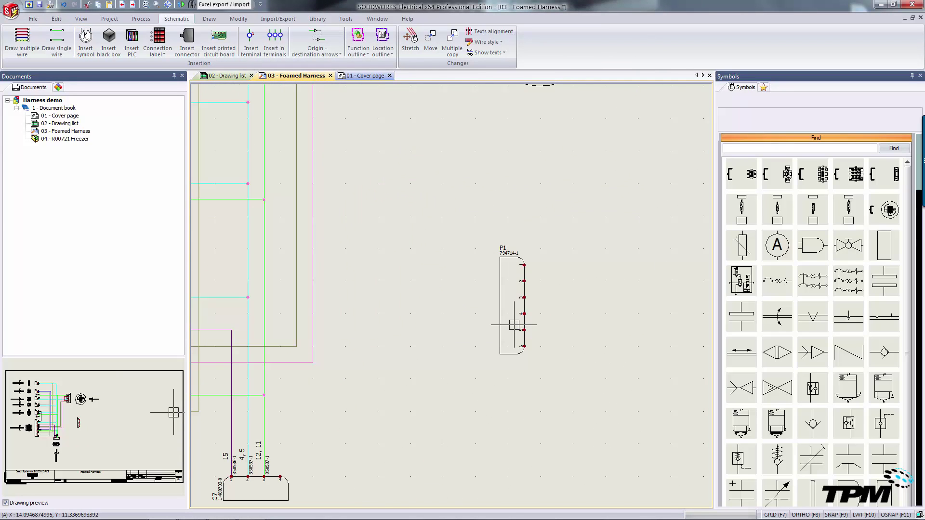
scroll(514, 326, up, 1)
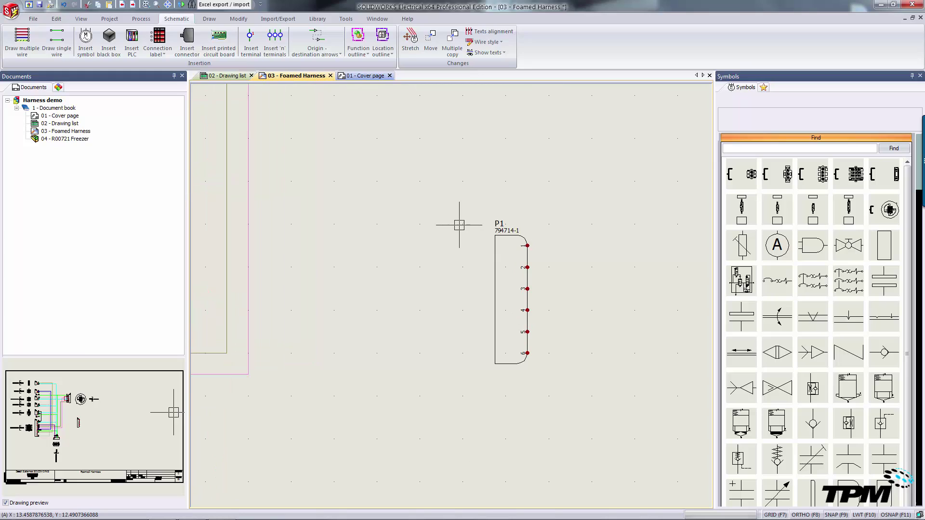
click(496, 225)
right_click(496, 225)
click(524, 233)
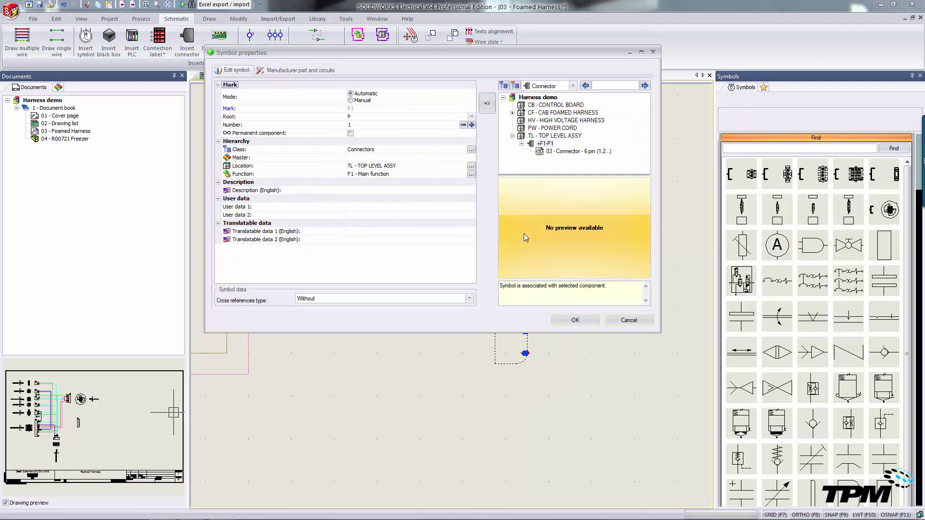
click(299, 71)
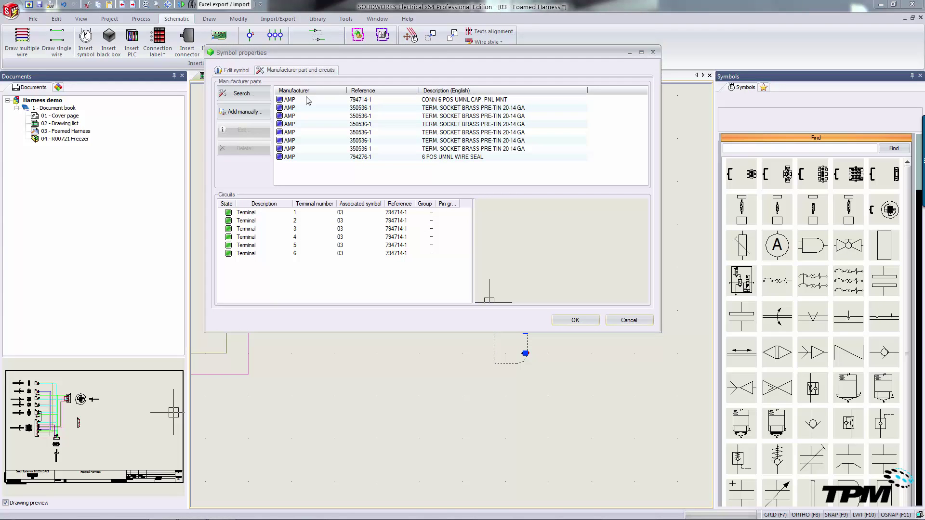
click(583, 322)
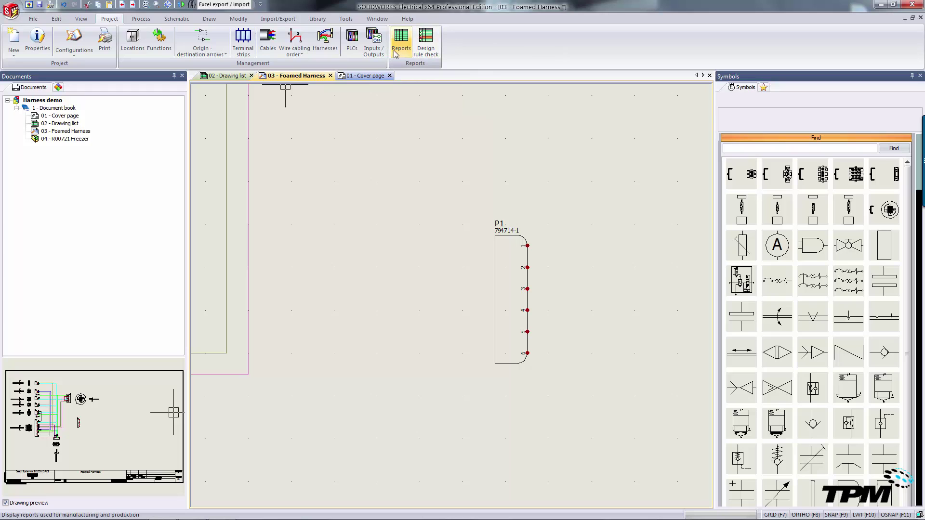
Open Project Reports and select 'Bill Of Materials sorted by Mark and by bundle'
click(398, 45)
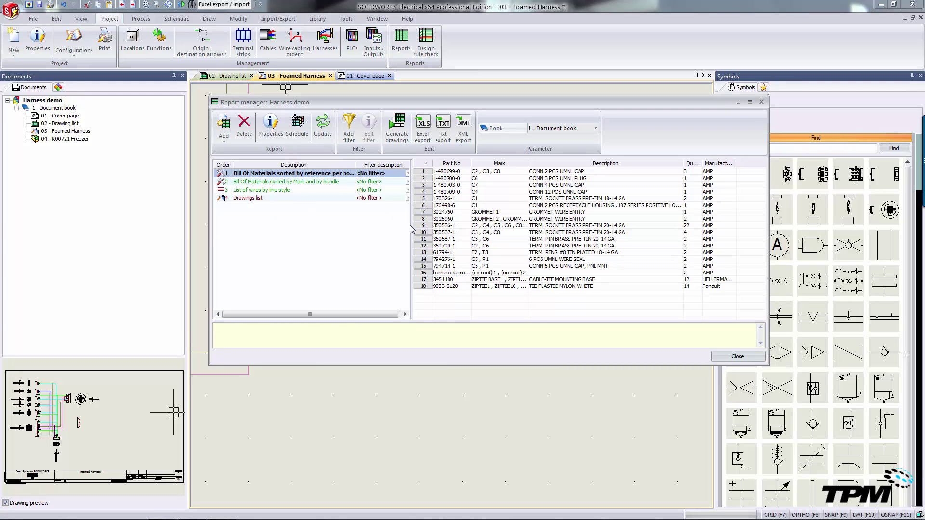
drag(412, 225, 450, 225)
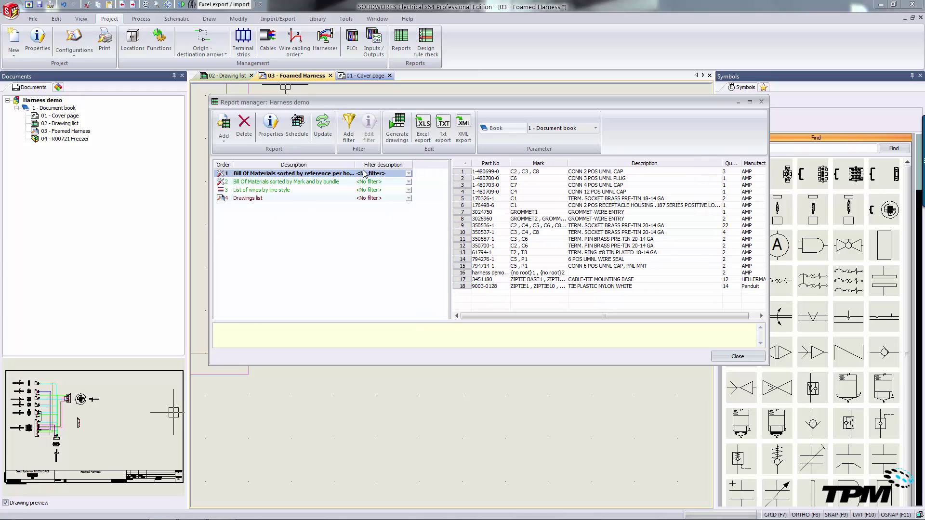
drag(357, 166, 396, 171)
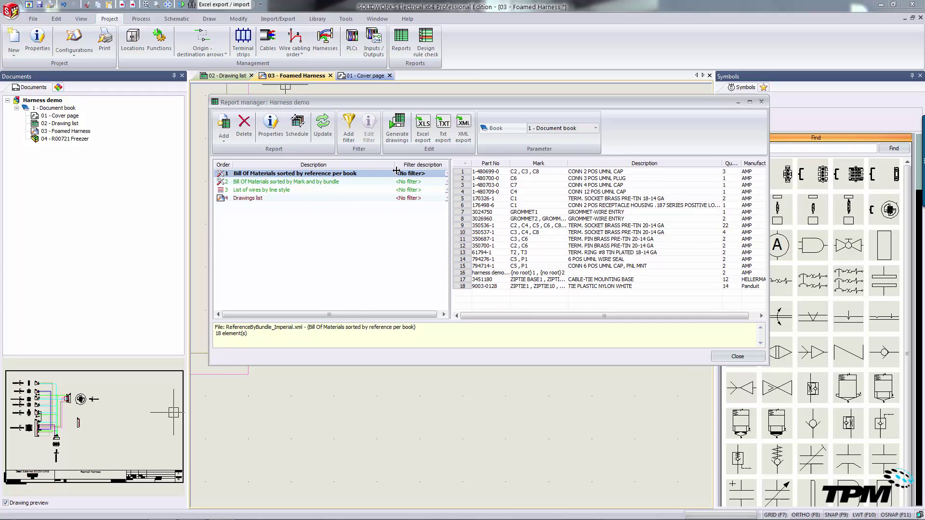
click(305, 182)
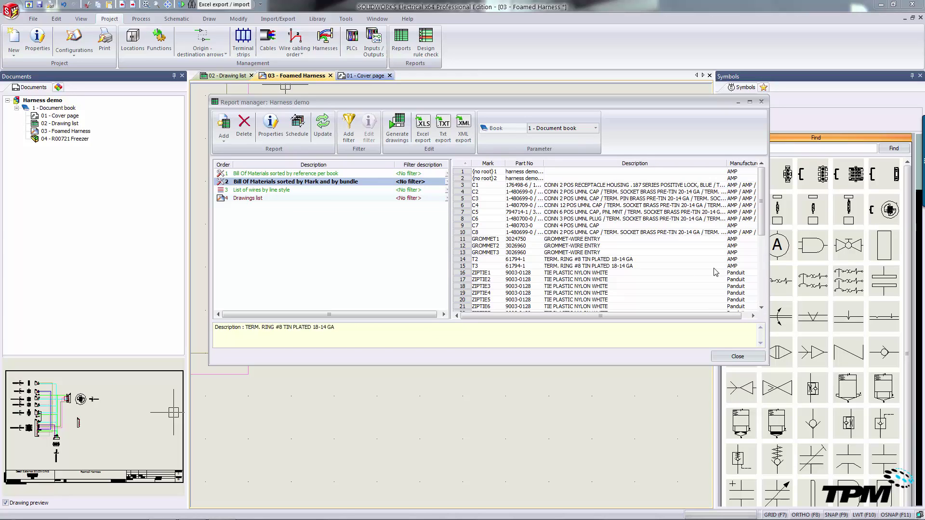
Locate the P1 row and widen the Part No column to see its parts
click(766, 294)
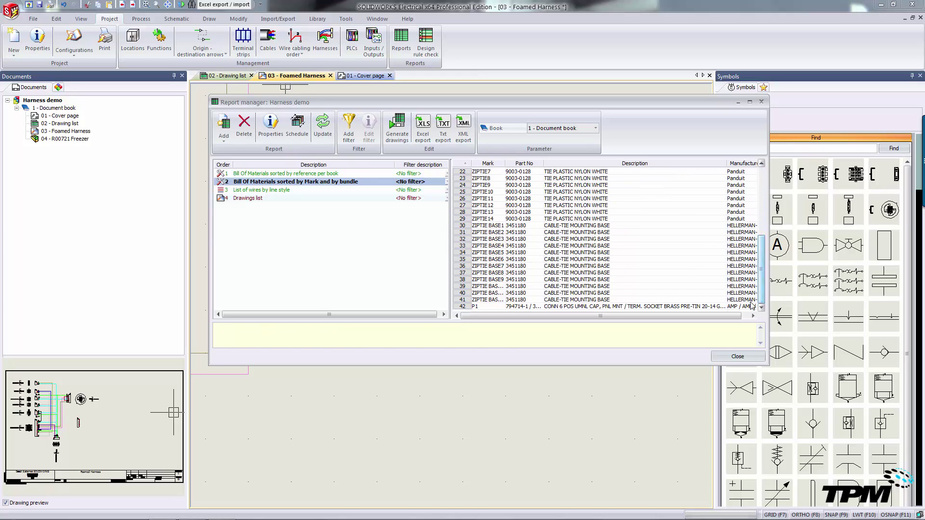
click(527, 307)
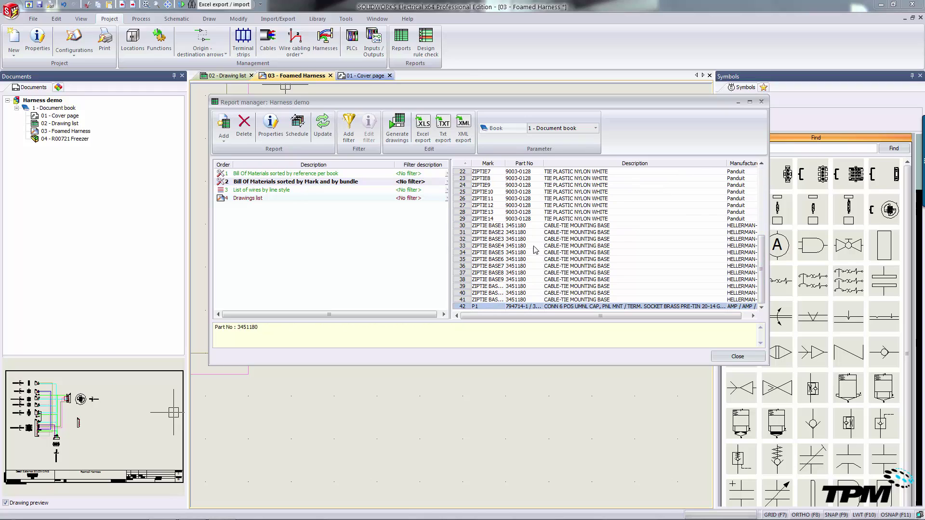
drag(543, 163, 696, 172)
click(535, 308)
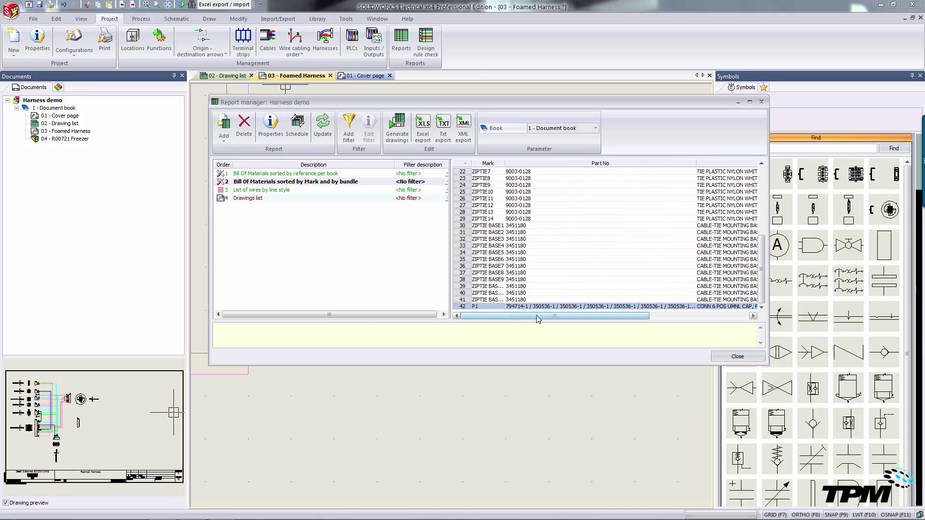
drag(538, 319, 659, 329)
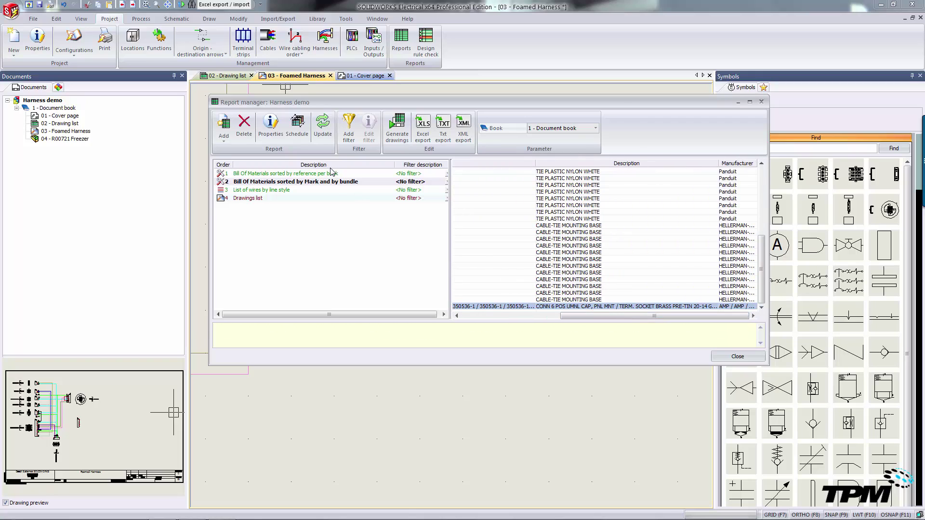
Generate Bill of materials sheets 05–07 from the Mark-and-bundle BOM, then close the Report manager
click(402, 133)
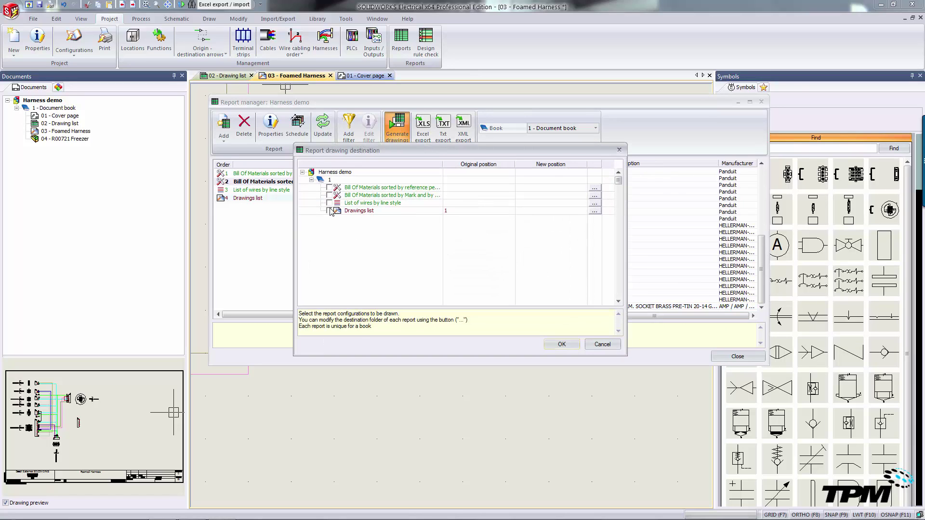
click(329, 195)
click(563, 344)
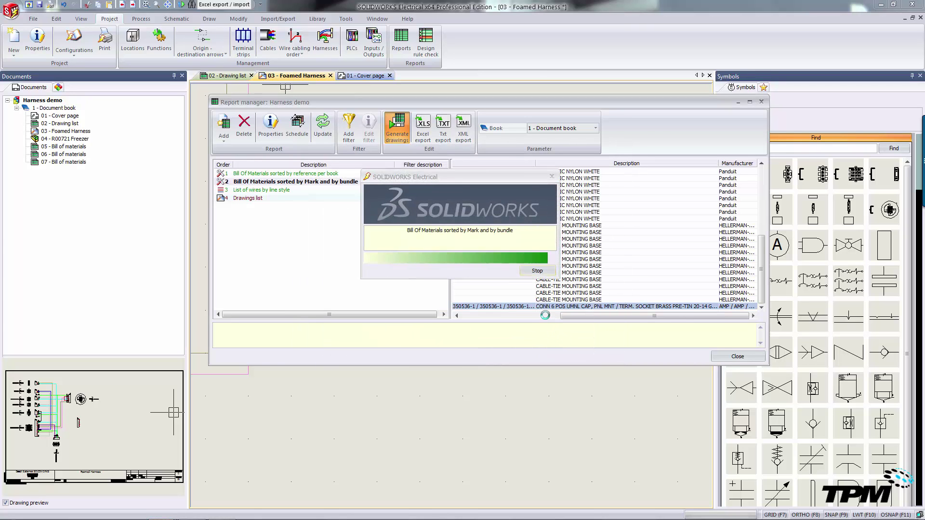
click(569, 332)
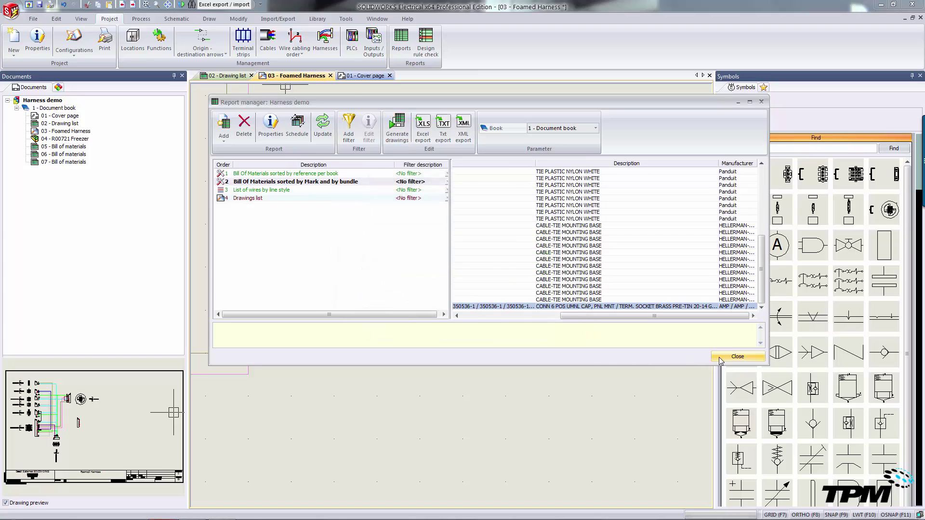
click(738, 357)
Open and review Bill of materials sheets 05 and 06
double_click(64, 146)
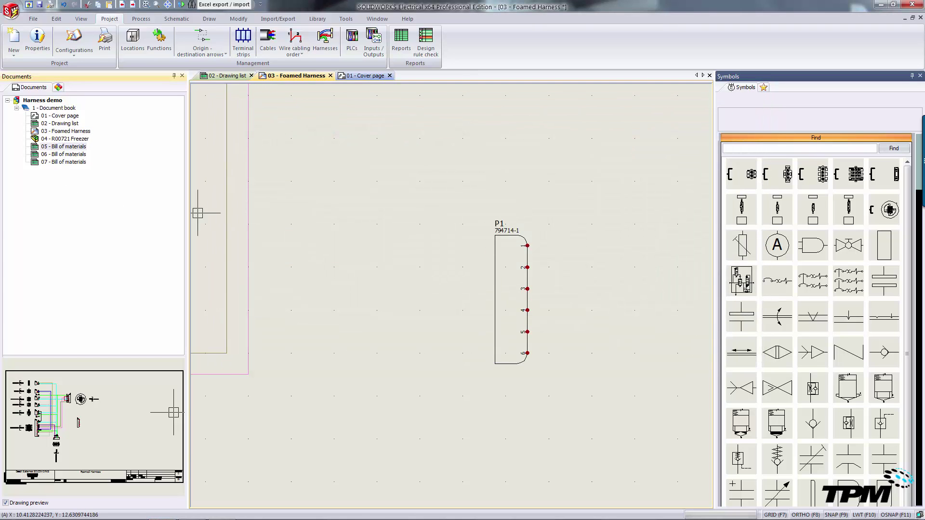
scroll(267, 251, down, 5)
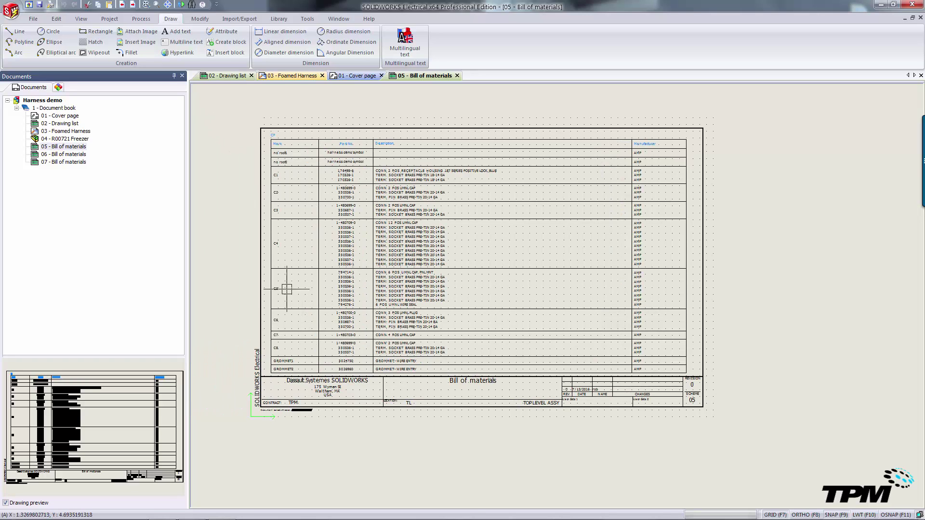
double_click(65, 155)
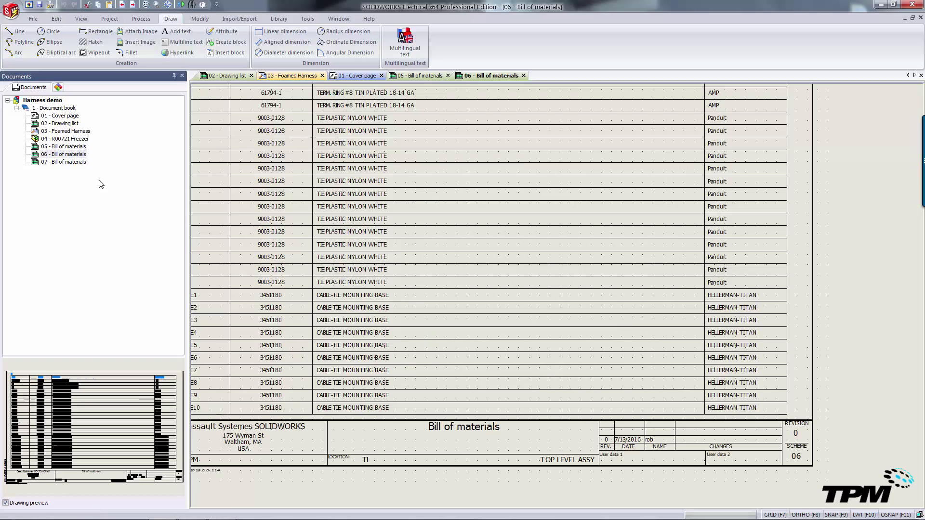
scroll(242, 312, down, 3)
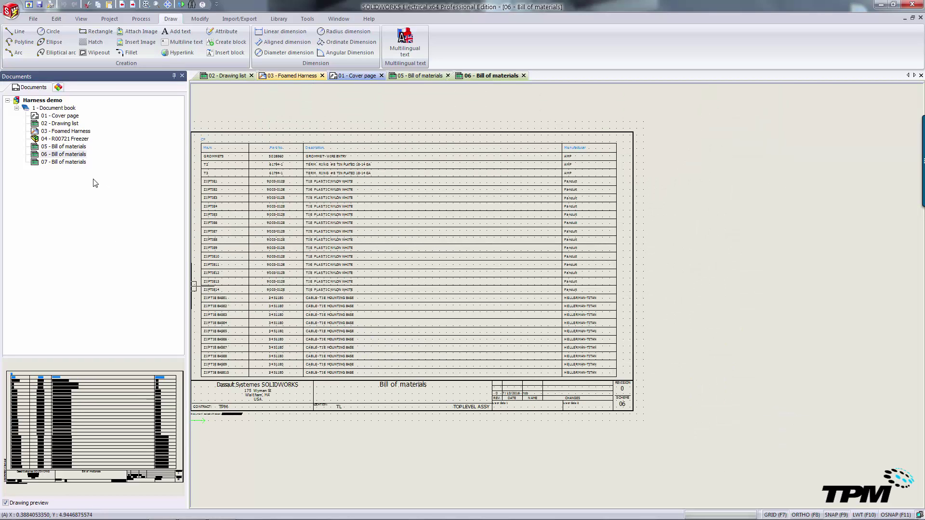
Inspect P1's AMP parts on sheet 07, then return to 03 - Foamed Harness
click(70, 162)
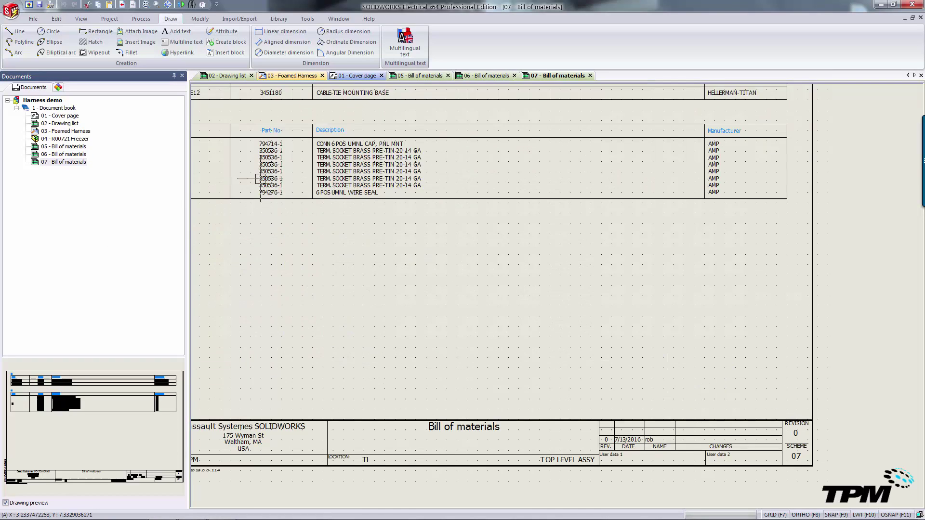
scroll(265, 182, up, 5)
scroll(471, 254, up, 1)
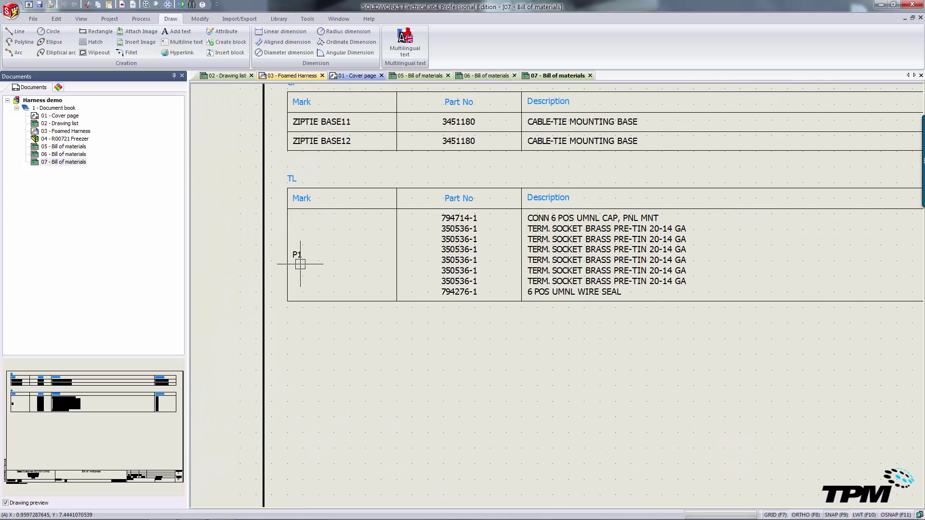
middle_drag(593, 399, 512, 403)
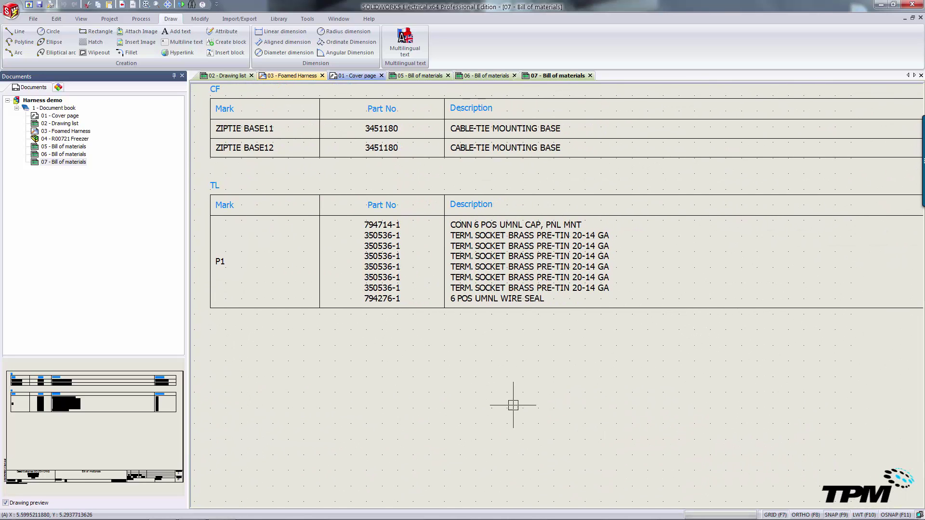
mouse_move(690, 394)
middle_down()
mouse_move(481, 389)
mouse_move(640, 388)
middle_up()
scroll(528, 363, down, 4)
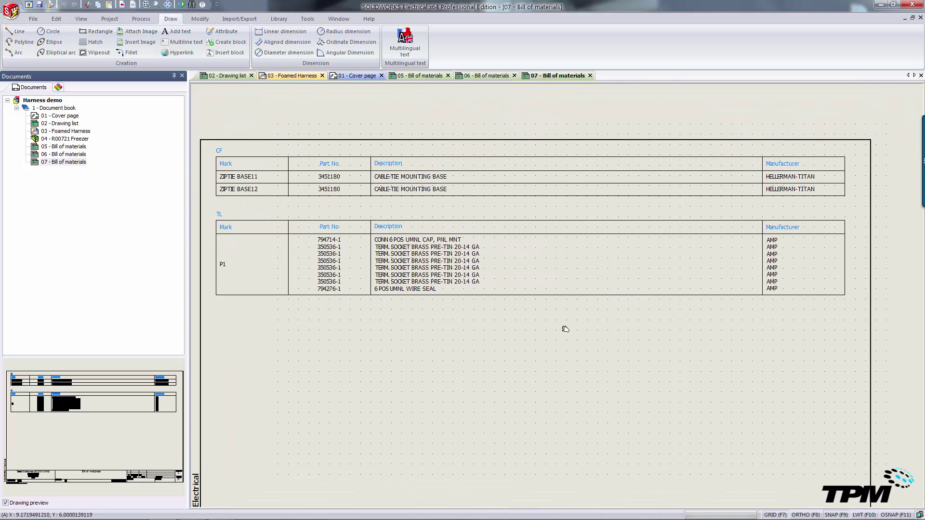
scroll(503, 351, up, 1)
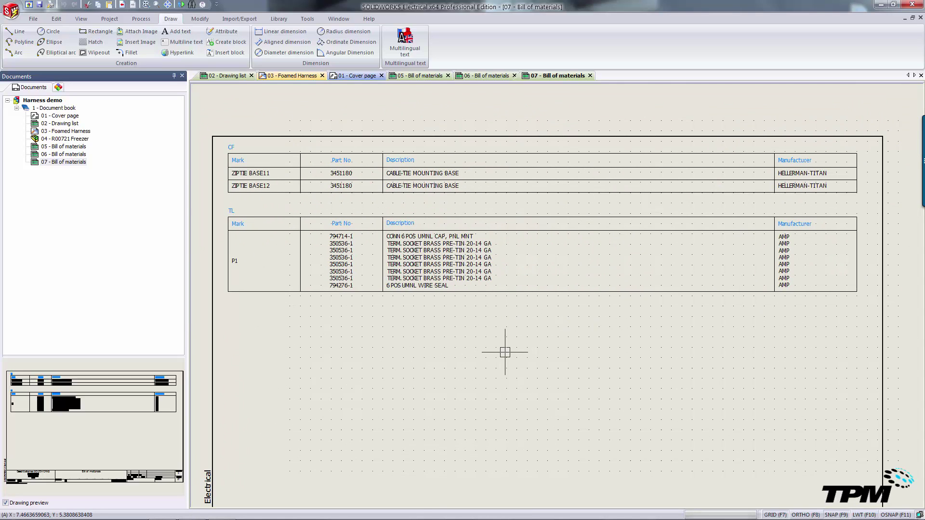
double_click(71, 132)
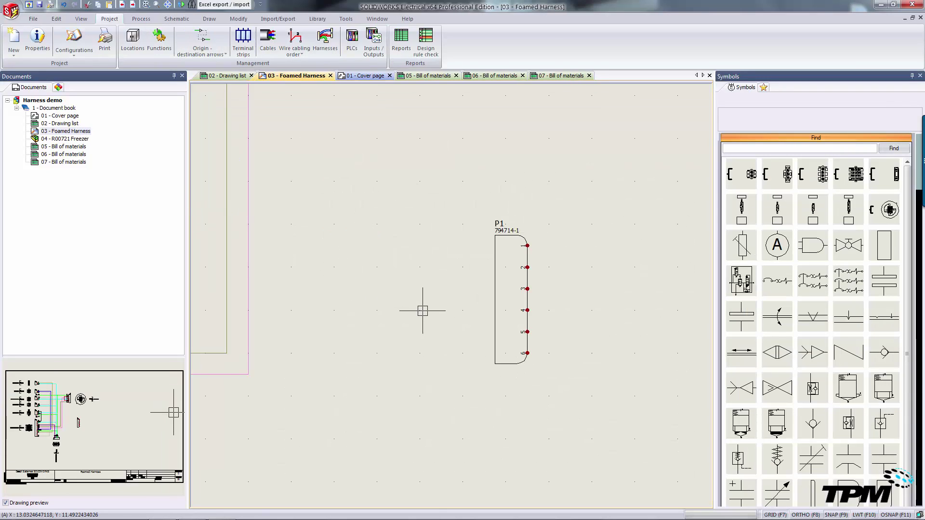